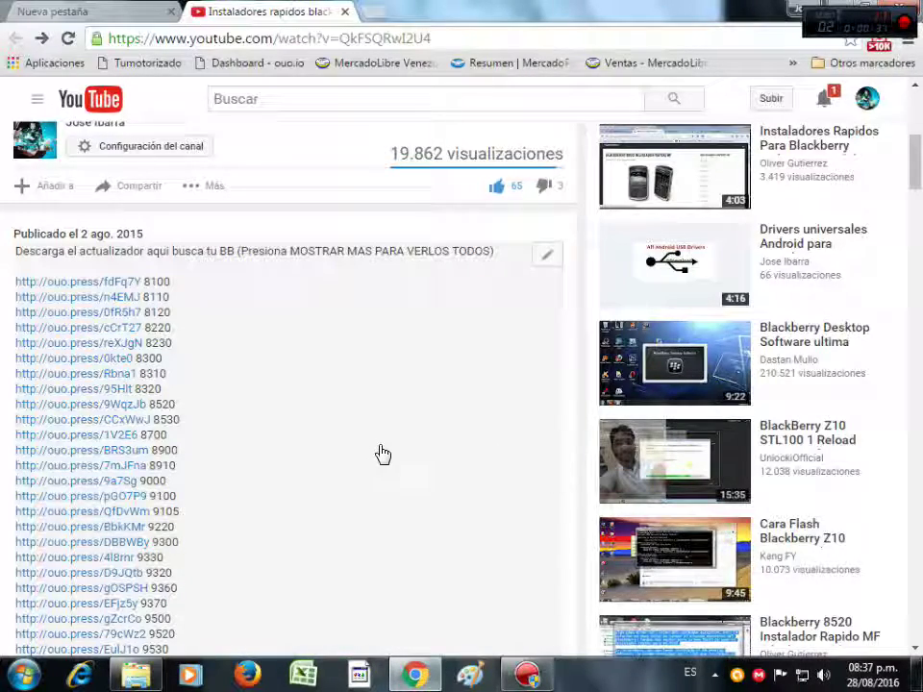
Step: Scroll the video description down to the 'drivers blackberry sirve para todos' ouo.press link
scroll(381, 448, down, 5)
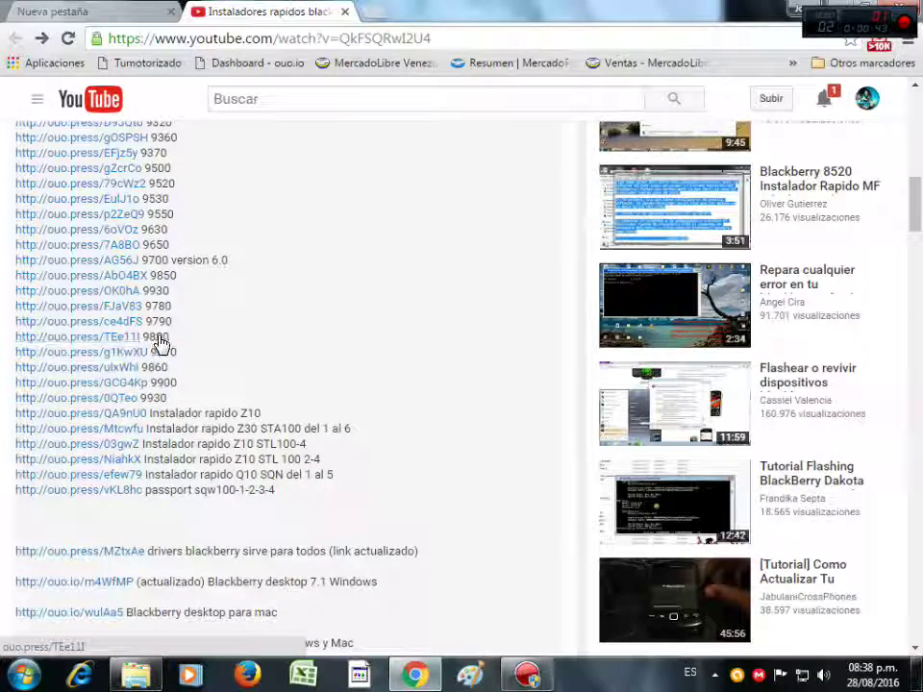
scroll(336, 400, down, 1)
scroll(340, 400, down, 1)
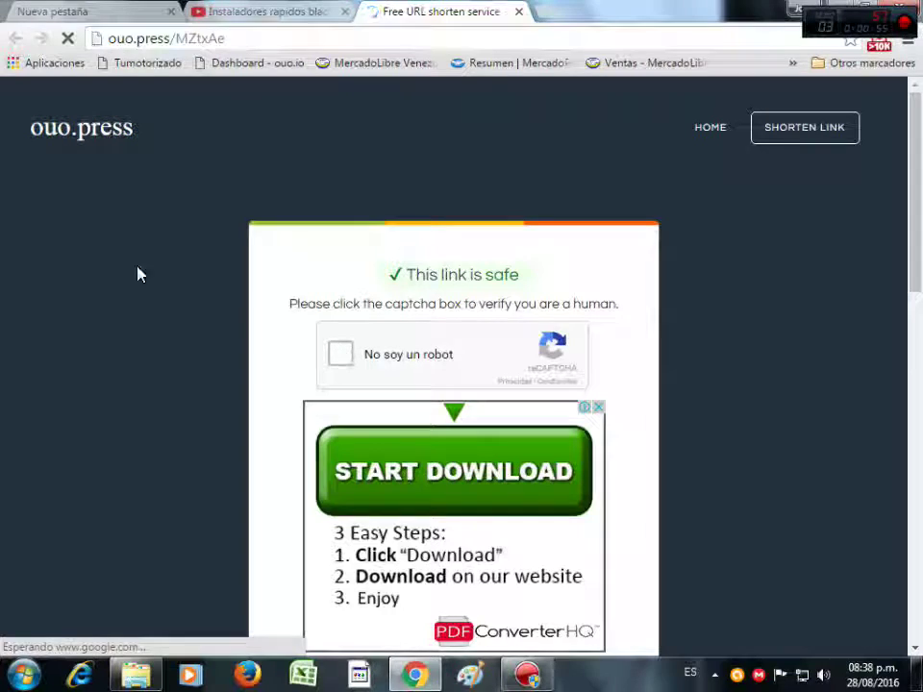
Step: Tick the 'No soy un robot' reCAPTCHA on ouo.press and let the countdown reach zero
scroll(177, 326, down, 2)
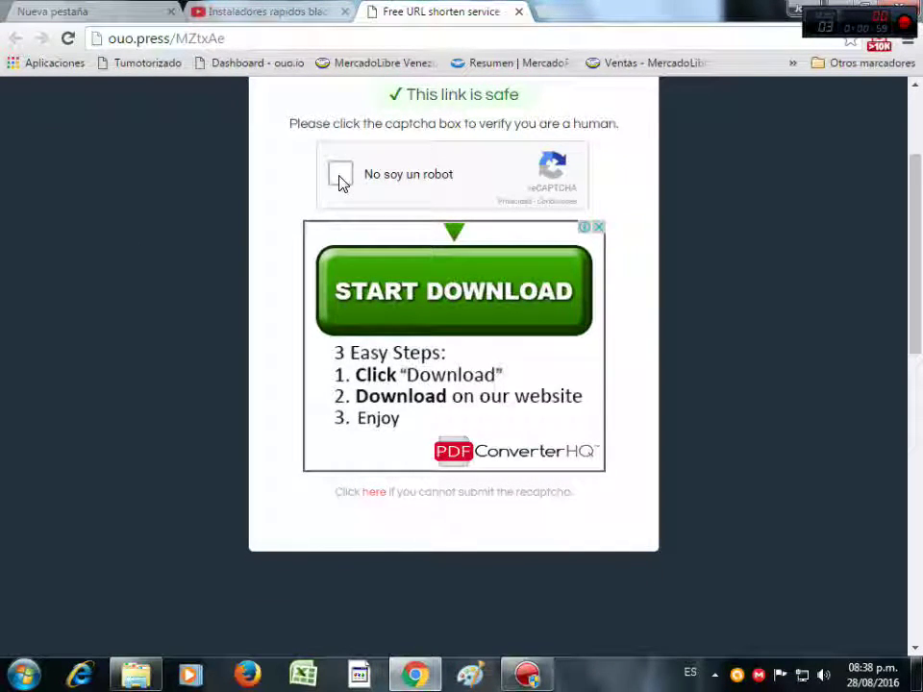
click(340, 175)
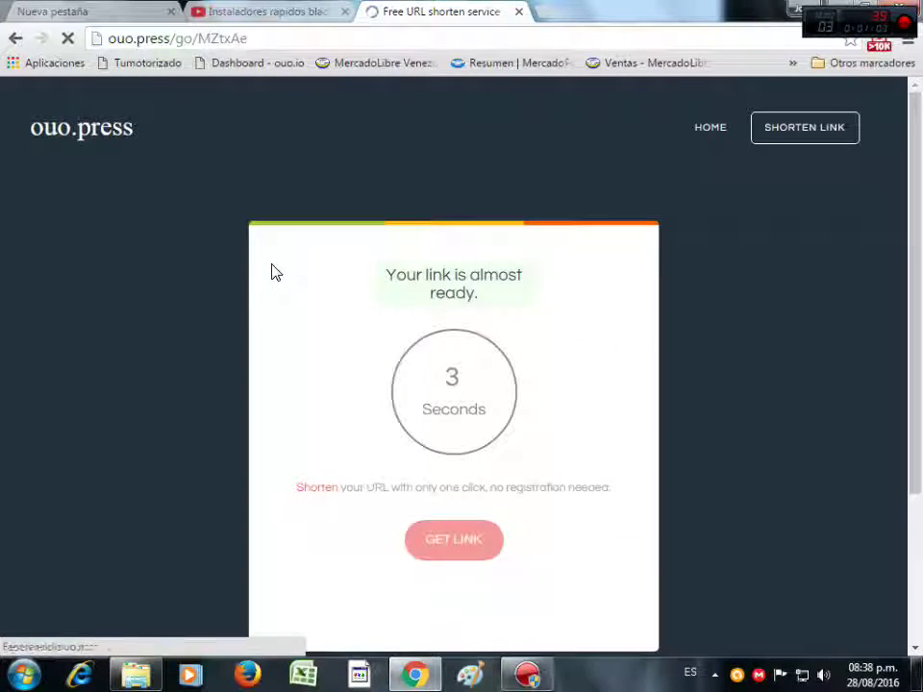
scroll(284, 344, down, 1)
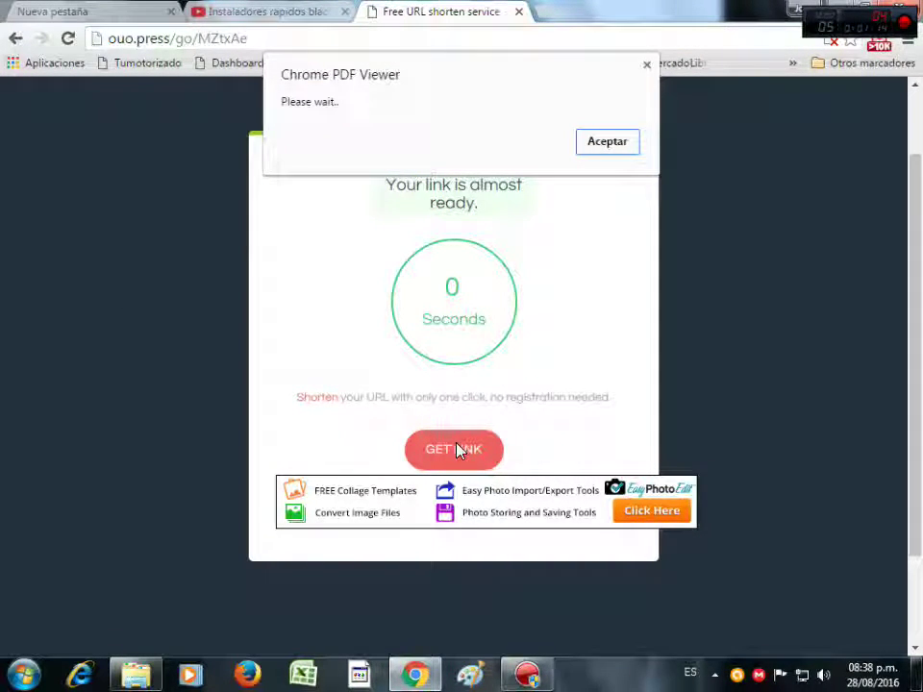
Step: Dismiss the 'Please wait..' alert to reach the MEGA page for BlackBerry USB and Modem Drivers.rar
click(606, 141)
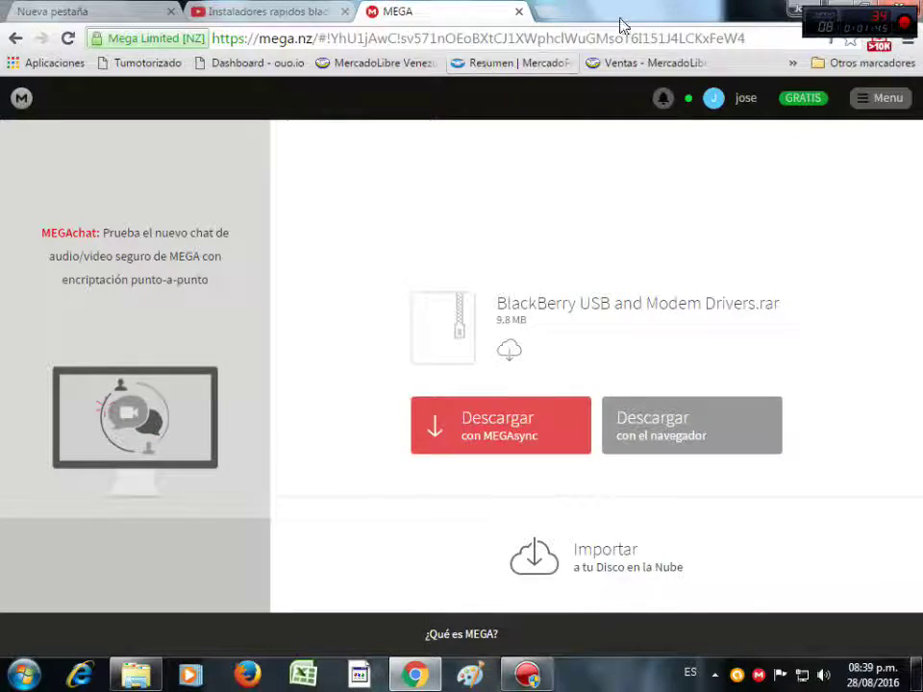
Step: In a new tab, open Descargas from the ⋮ menu to list BlackBerry USB and Modem Drivers.rar
click(546, 12)
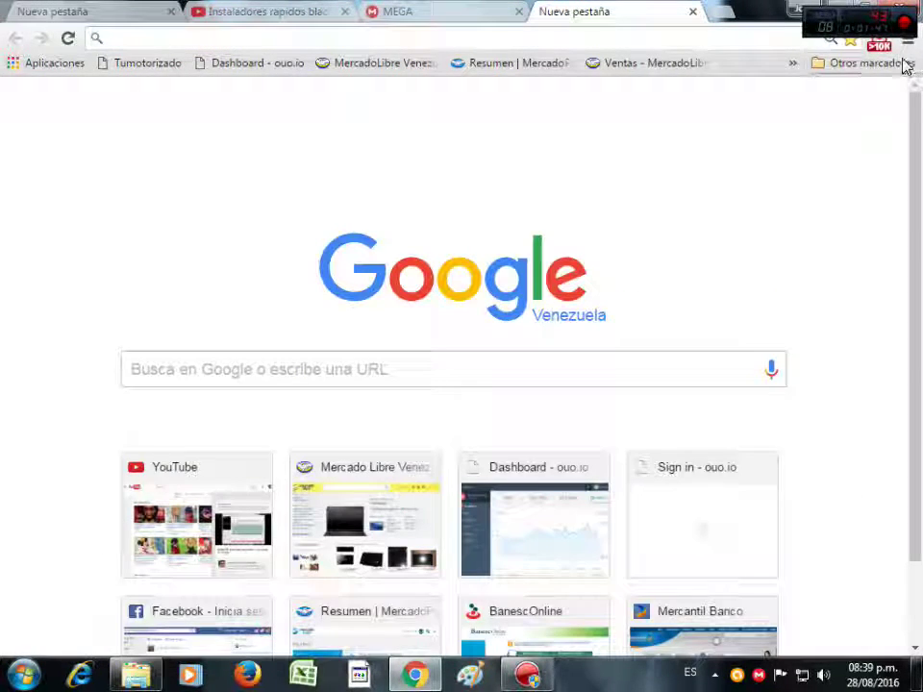
click(908, 43)
click(749, 159)
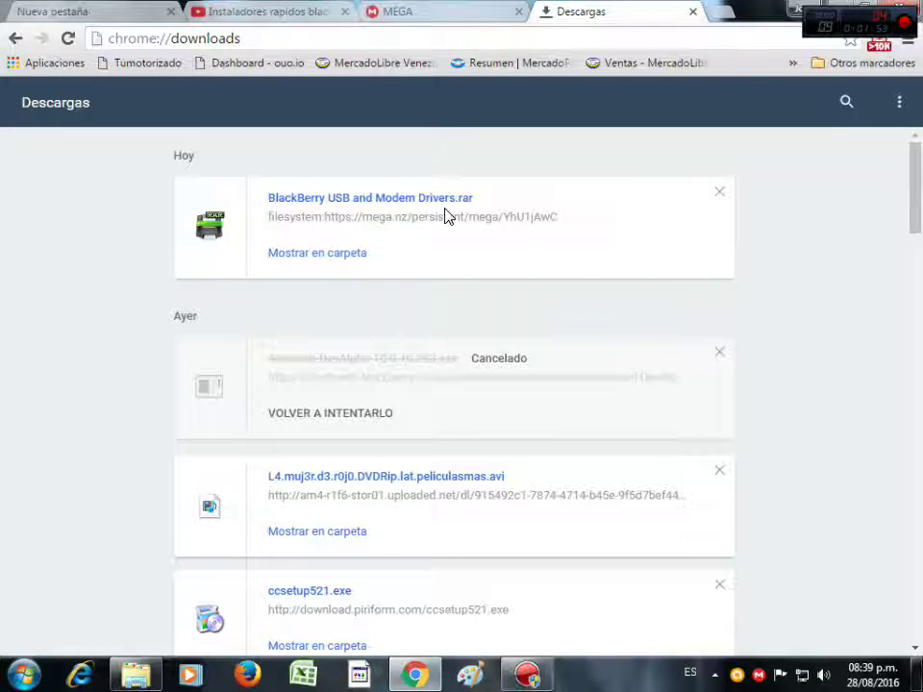
Step: Show the download in its folder and run BlackBerry USB and Modem Drivers.msi, allowing it with Ejecutar
click(358, 256)
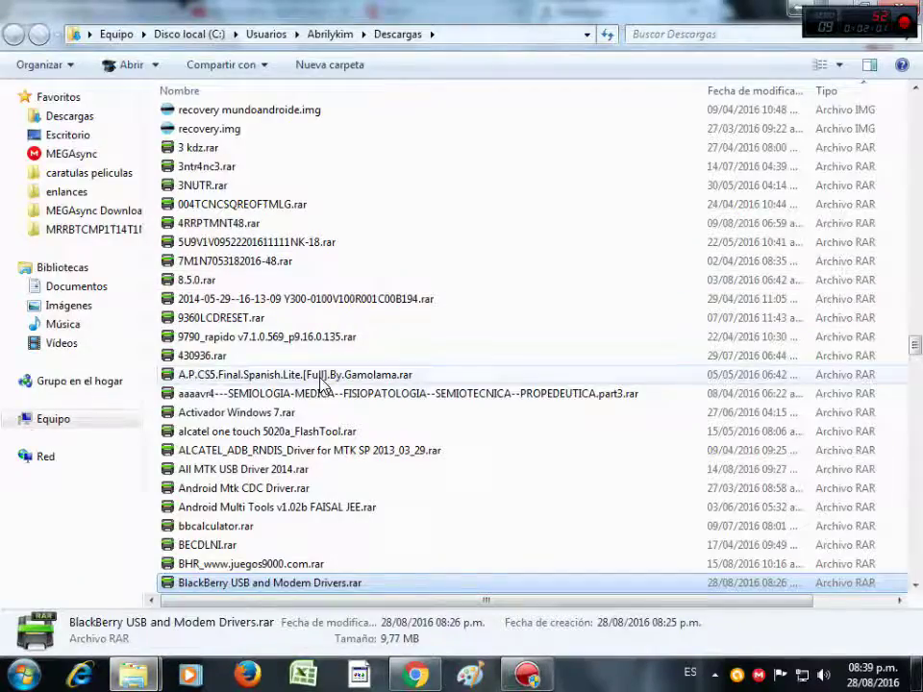
scroll(318, 461, up, 14)
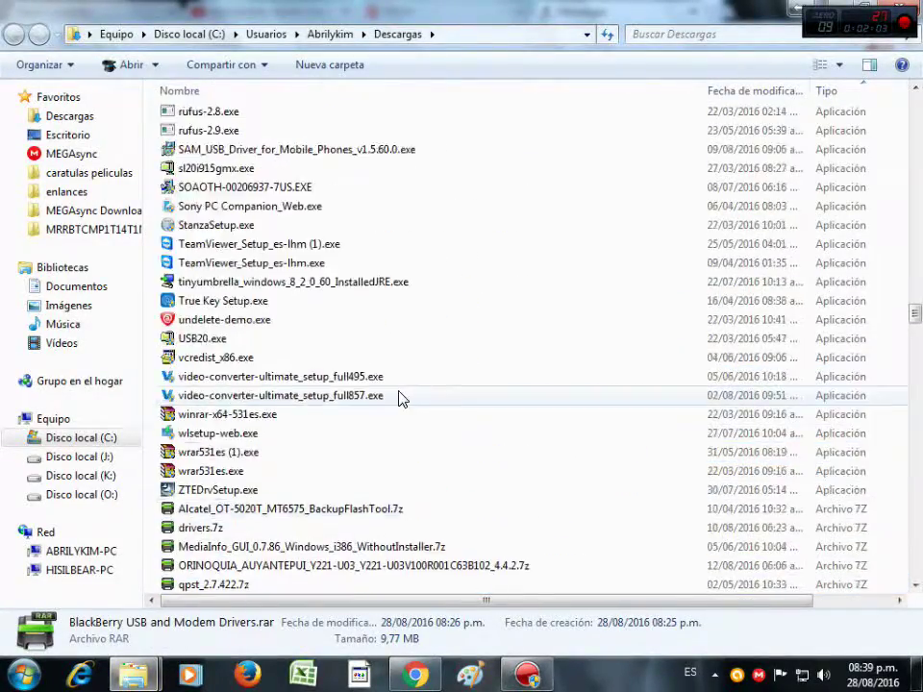
scroll(614, 376, up, 15)
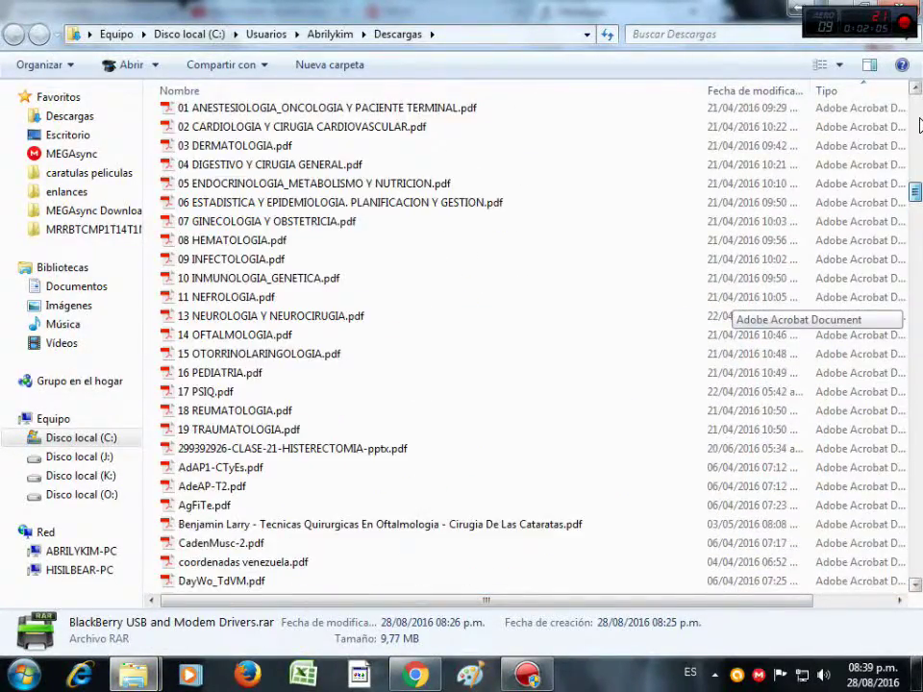
scroll(474, 377, up, 10)
scroll(474, 396, up, 2)
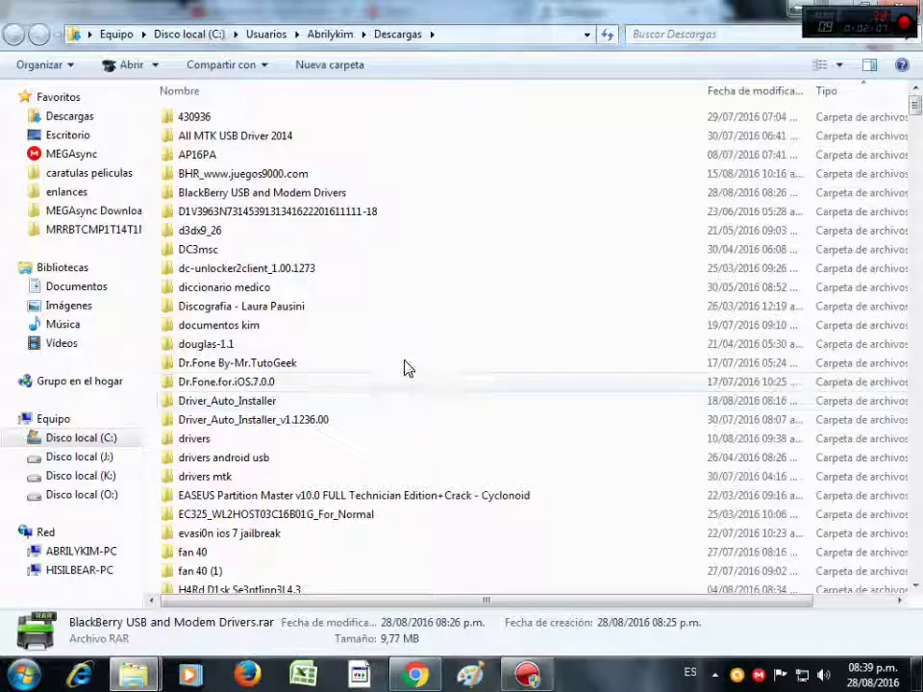
double_click(309, 192)
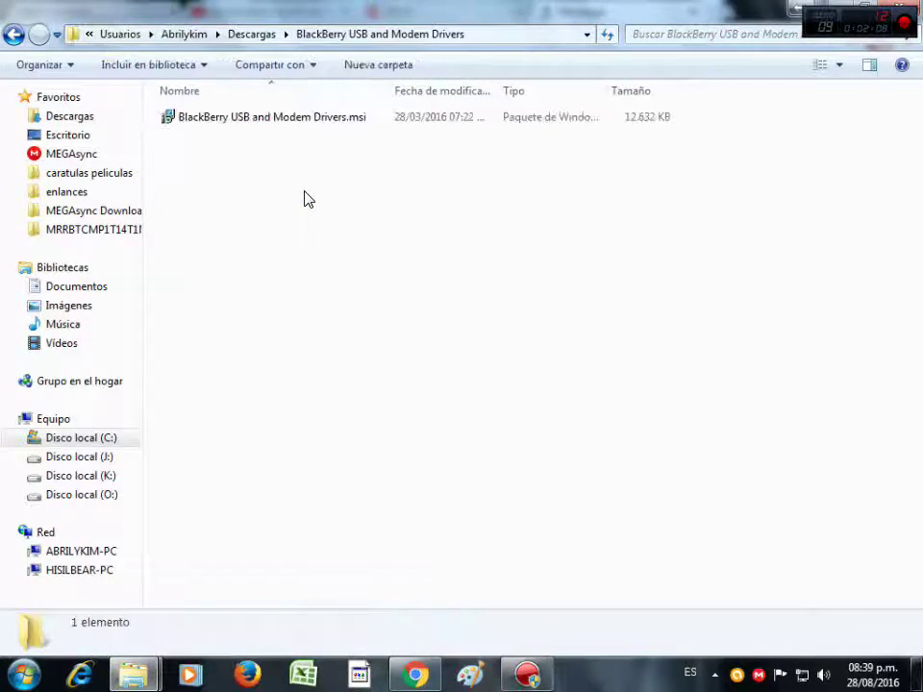
double_click(241, 117)
click(507, 353)
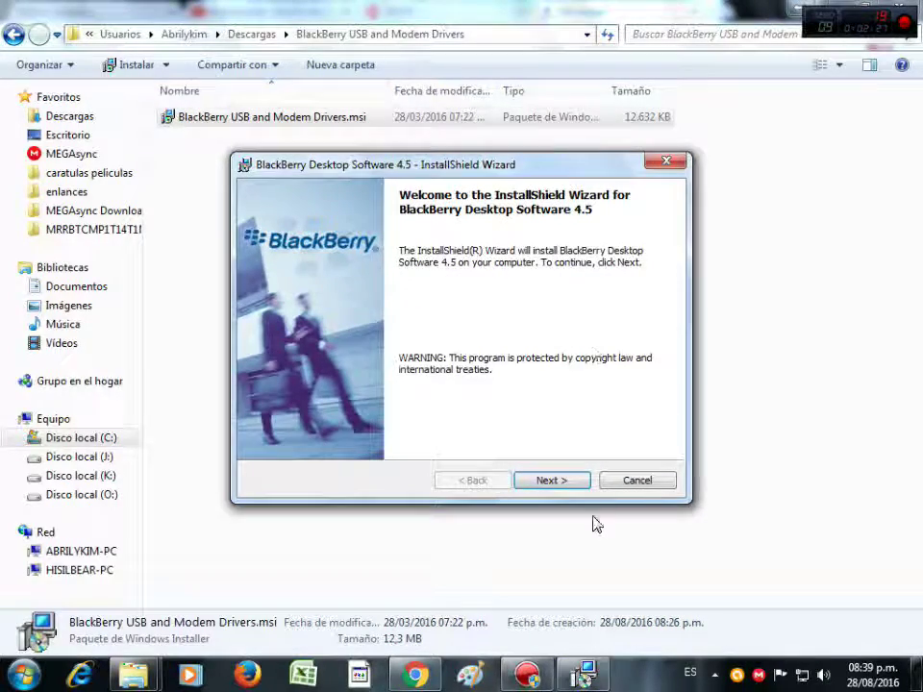
Step: Set the installer country to USA (English) and accept the licence agreement
click(574, 485)
click(438, 275)
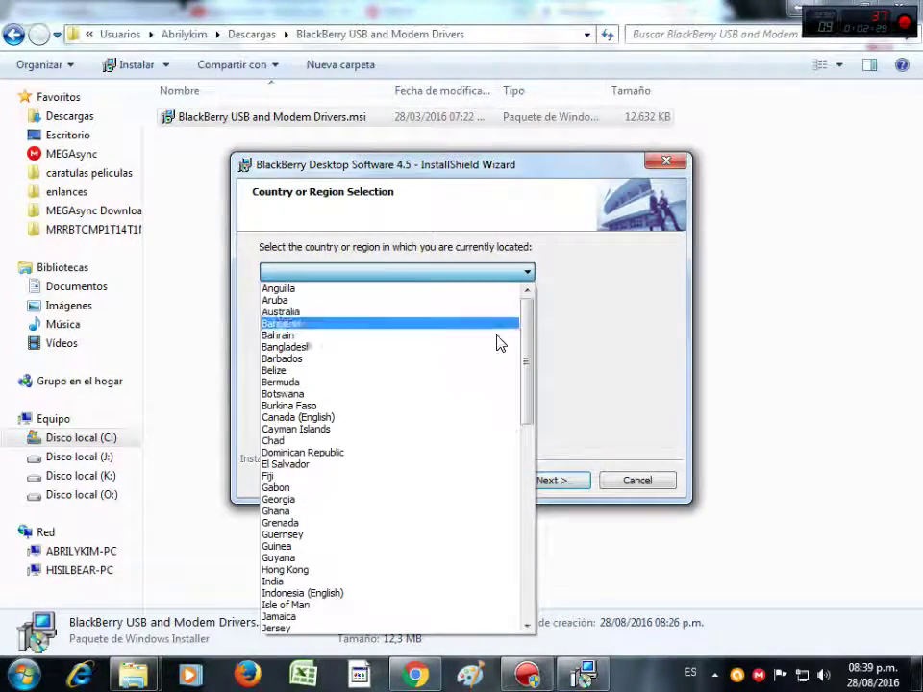
drag(528, 358, 503, 581)
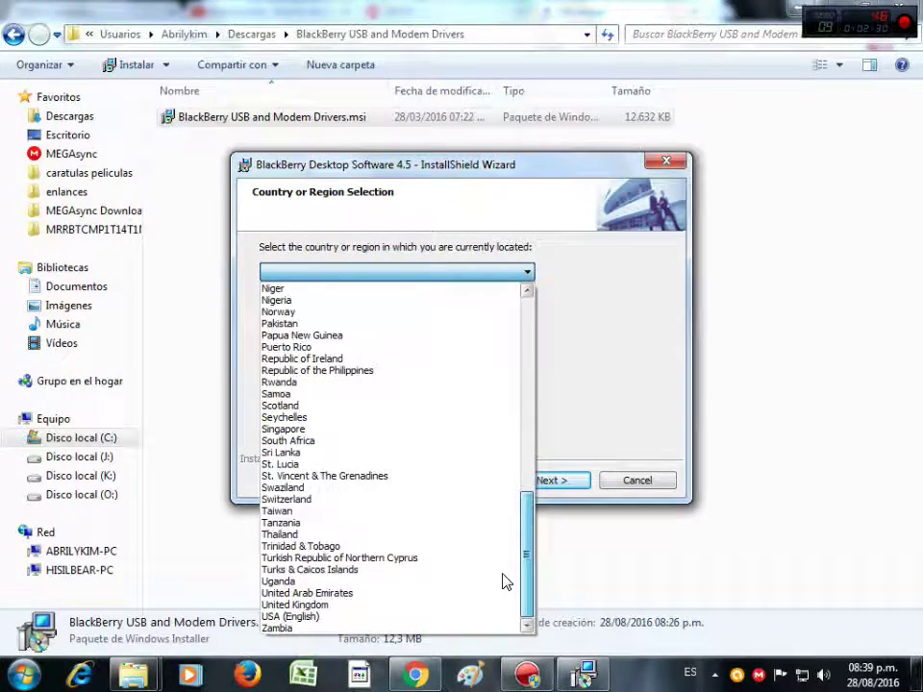
click(325, 604)
click(527, 276)
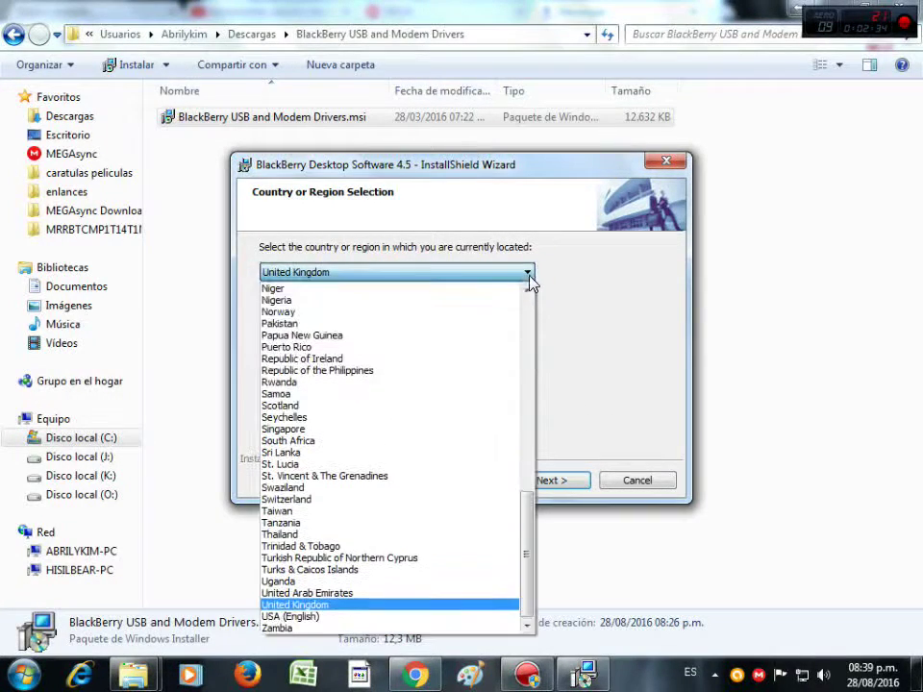
click(366, 617)
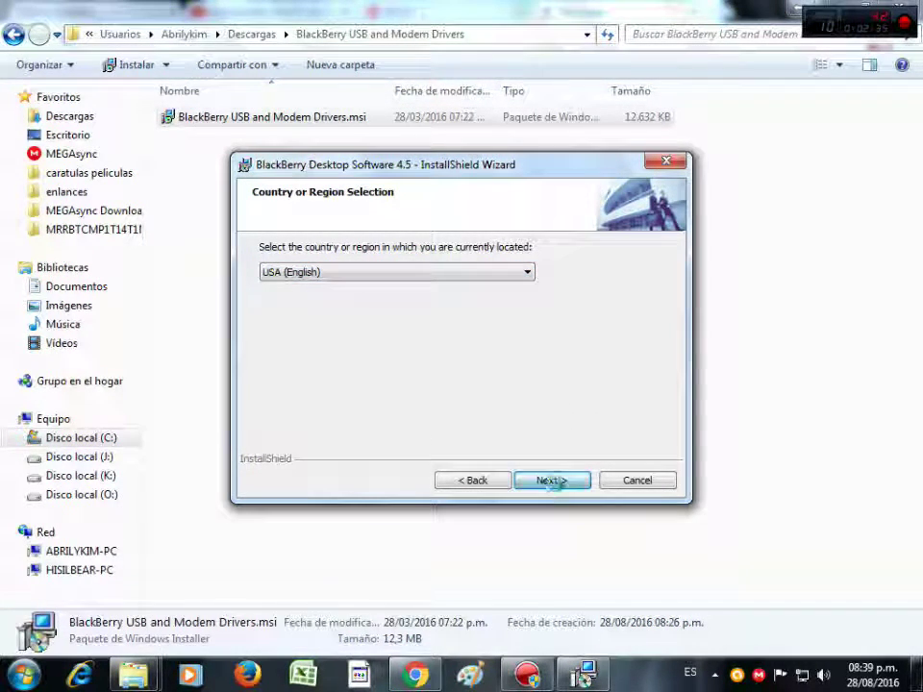
click(551, 482)
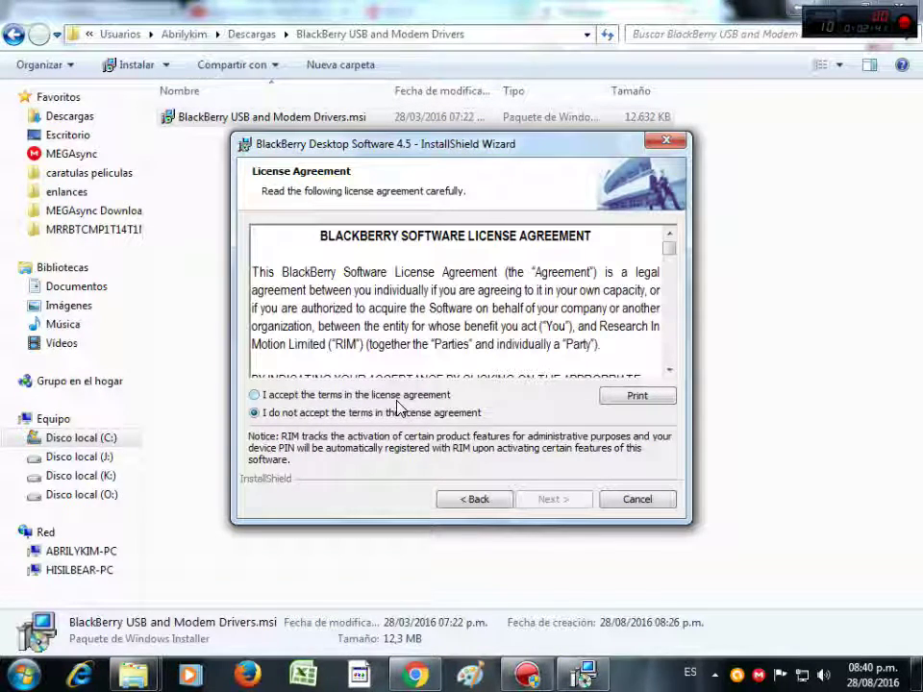
click(288, 396)
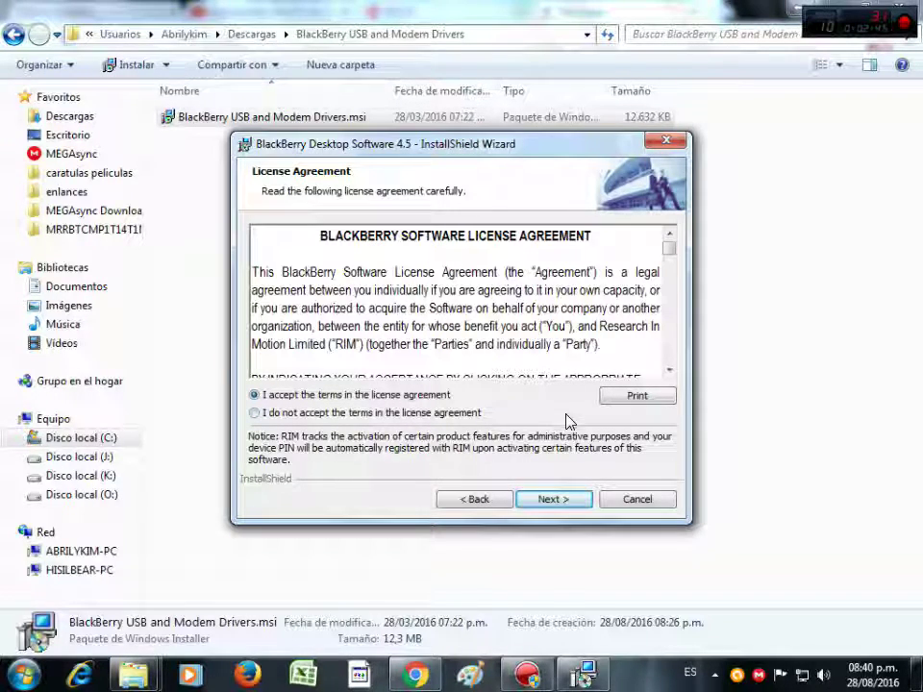
Step: Cancel the installation, confirm with Yes, and close the wizard with Finish
click(668, 141)
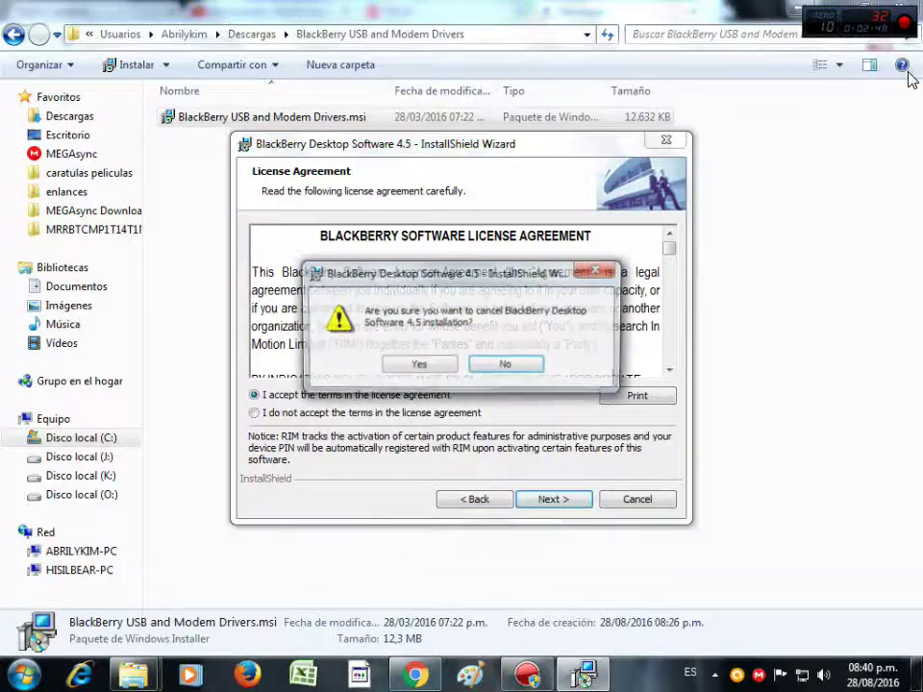
click(419, 367)
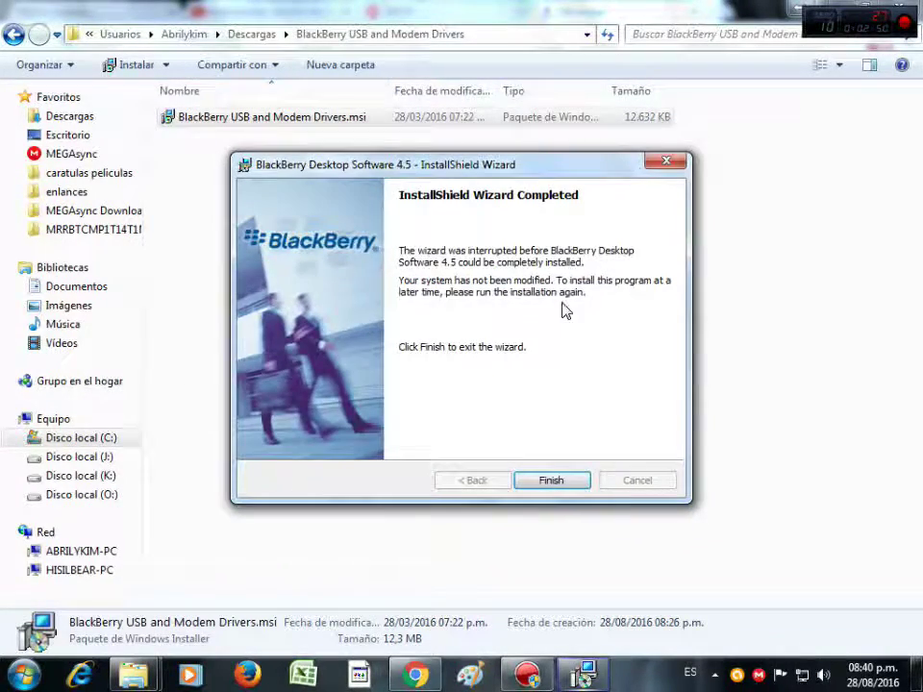
click(568, 483)
Step: In the 1.Instaladores Rapidos window, open 9790 Autoloader FullOS and launch its autoloader program
click(908, 9)
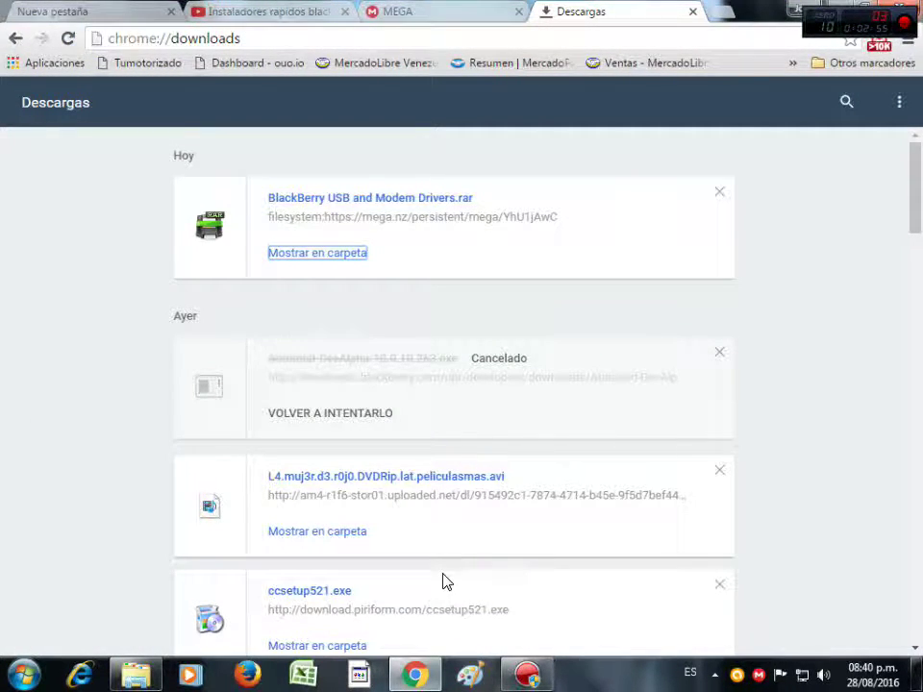
click(136, 675)
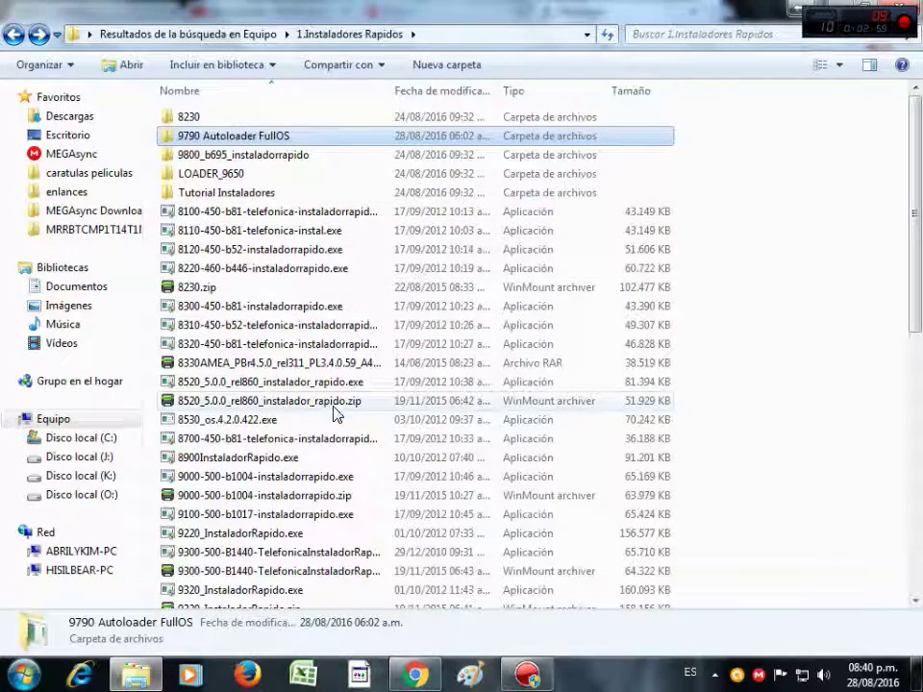
double_click(220, 139)
double_click(225, 120)
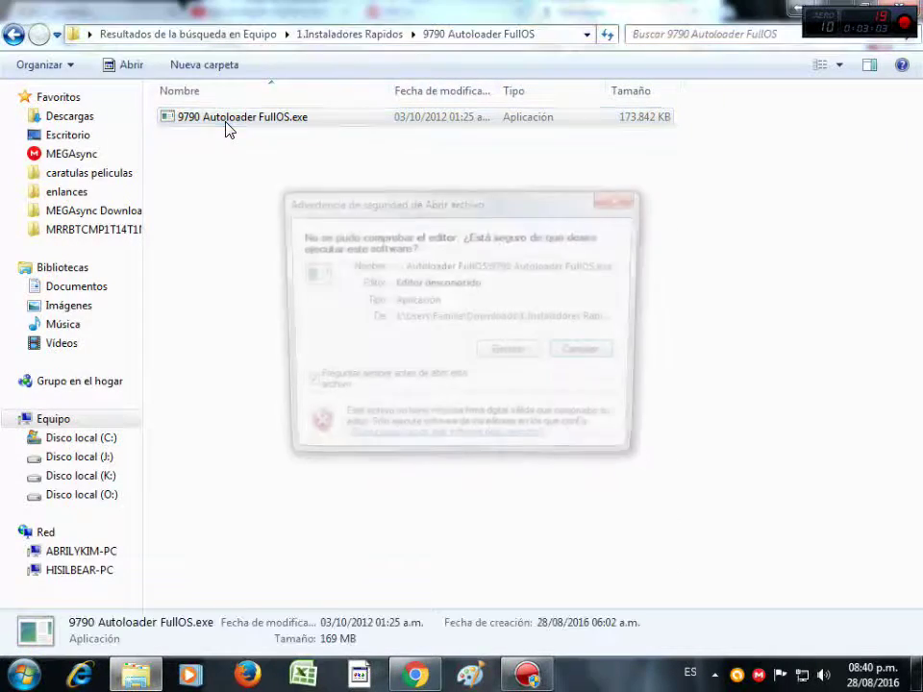
Step: Allow the unverified autoloader to run so it connects to the bootrom and uploads the RAM image
click(517, 355)
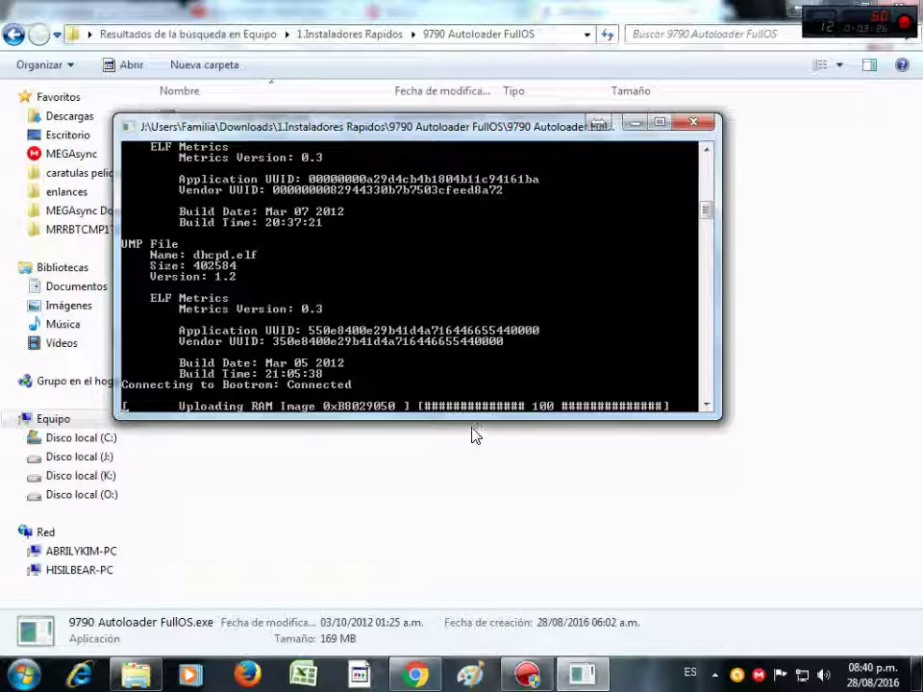
Step: Enlarge the autoloader console and move it up and right while the OS writing progresses
drag(477, 418, 491, 503)
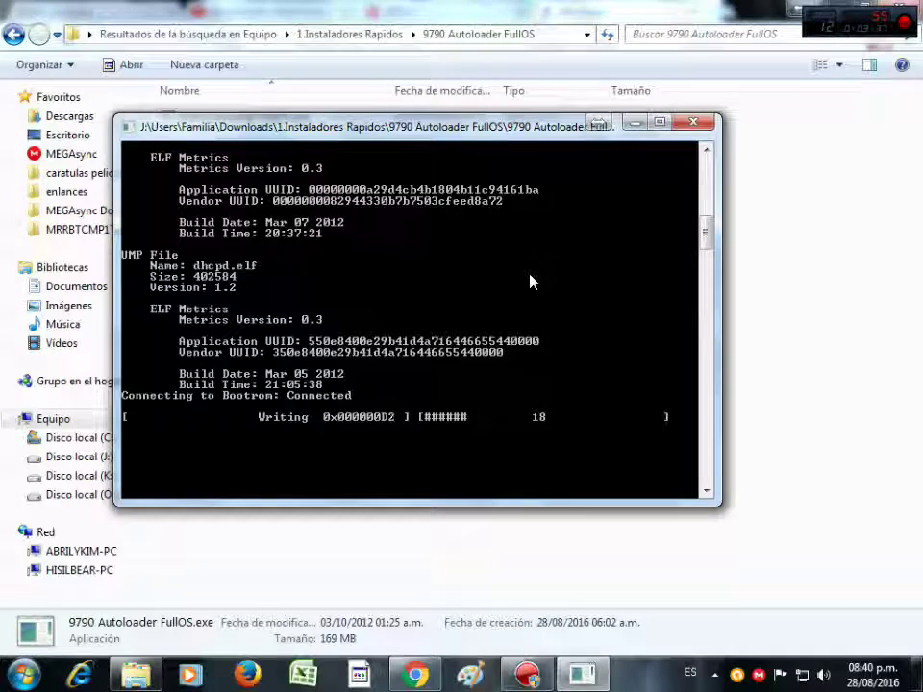
drag(490, 125, 516, 72)
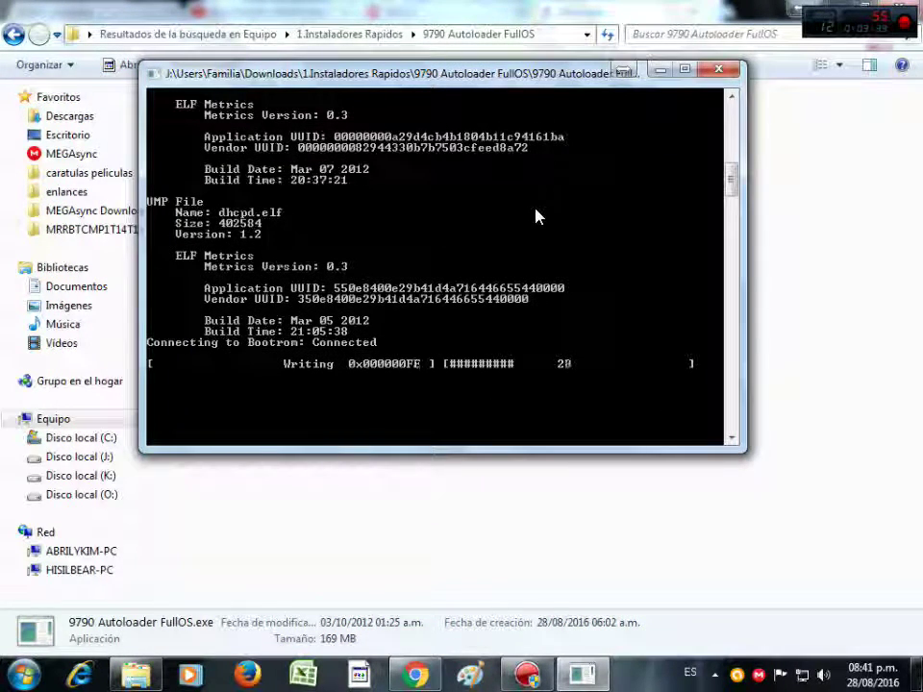